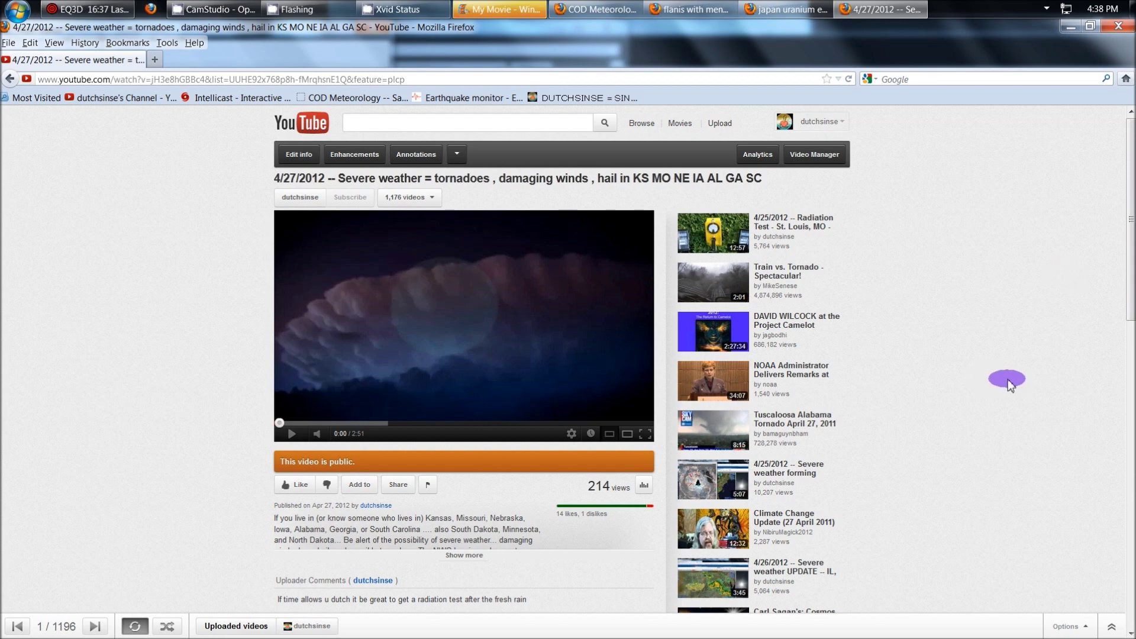
drag(274, 183, 781, 191)
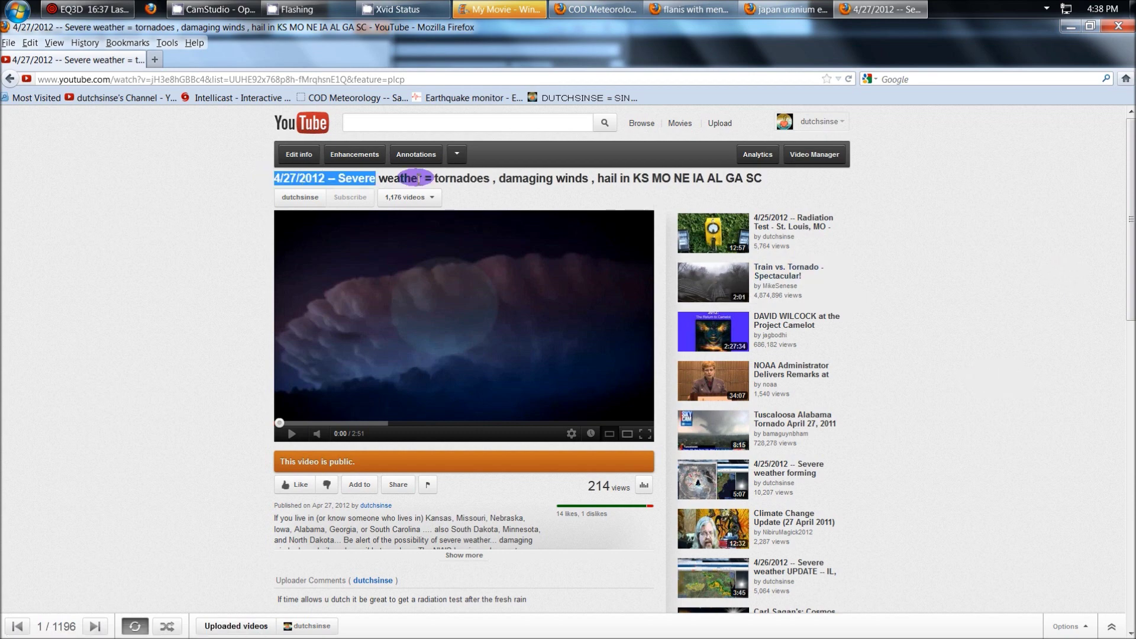
scroll(163, 385, down, 1)
scroll(164, 385, down, 2)
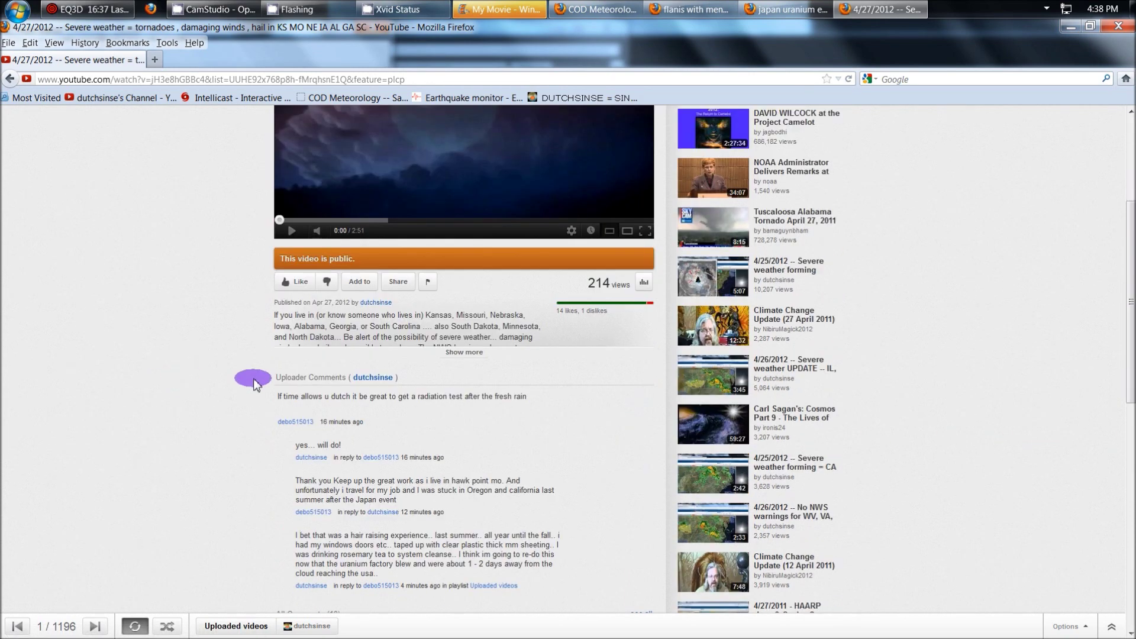
scroll(236, 395, down, 2)
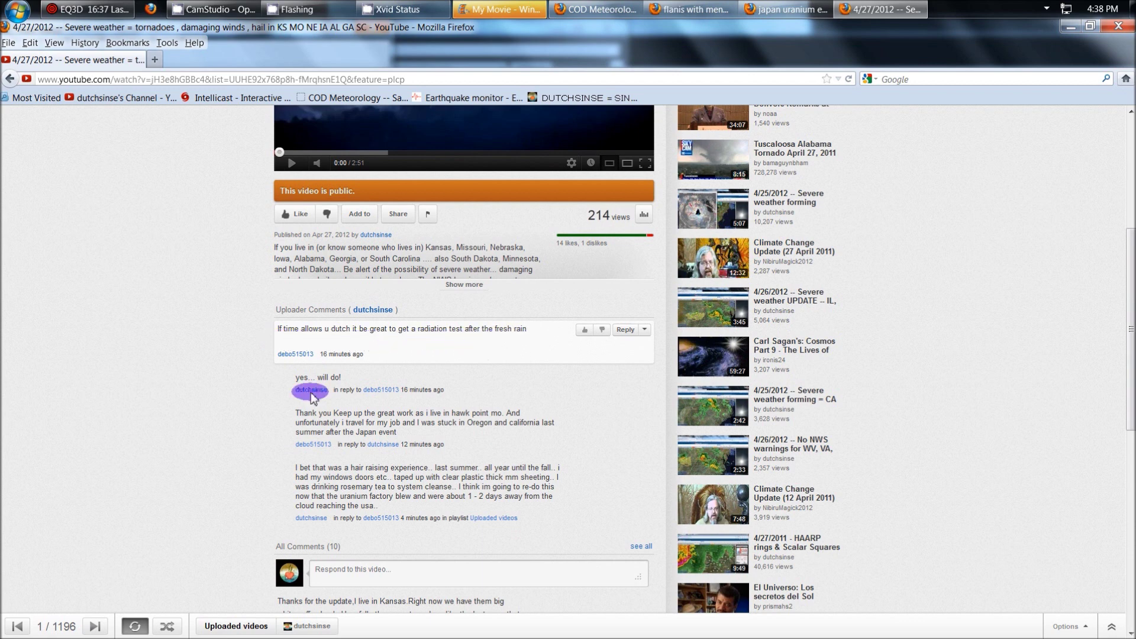
mouse_move(427, 383)
drag(329, 377, 258, 385)
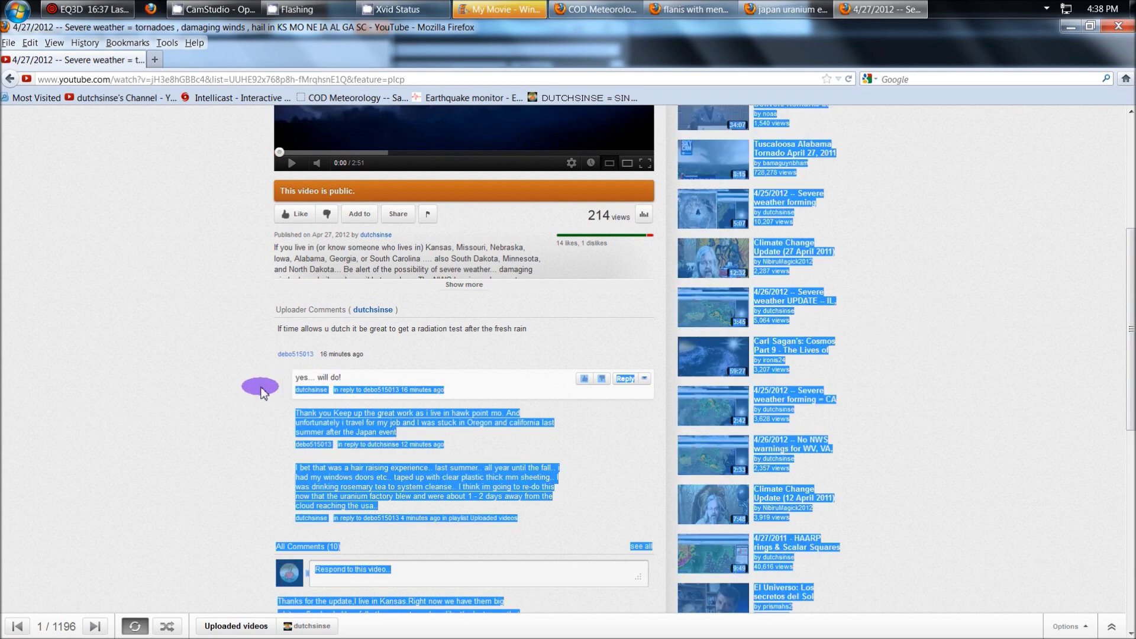
click(217, 386)
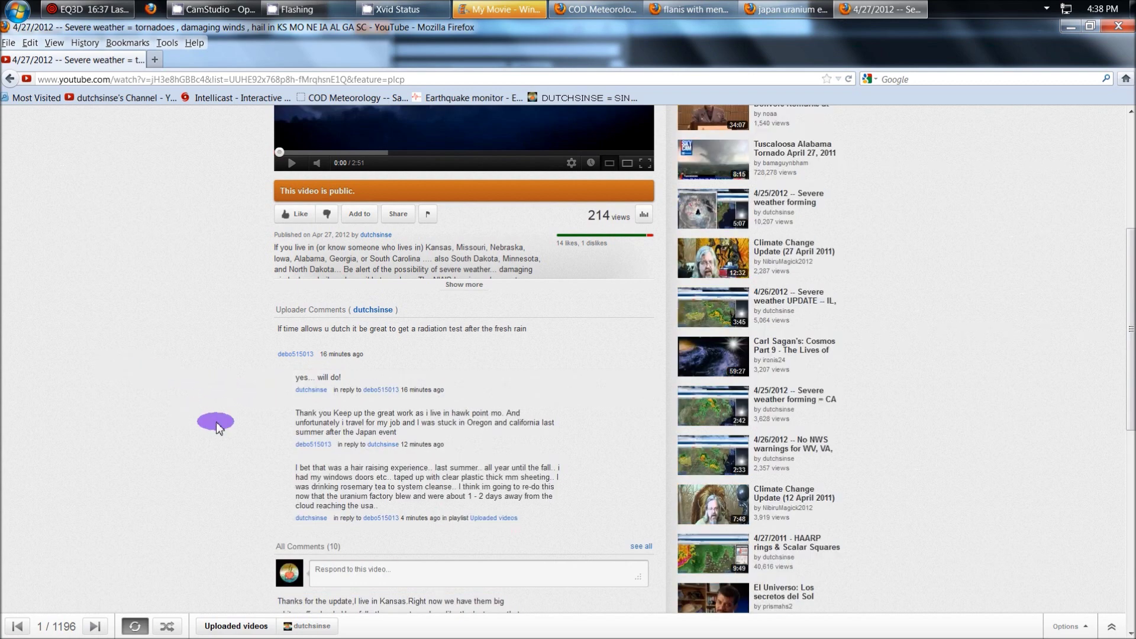
click(786, 10)
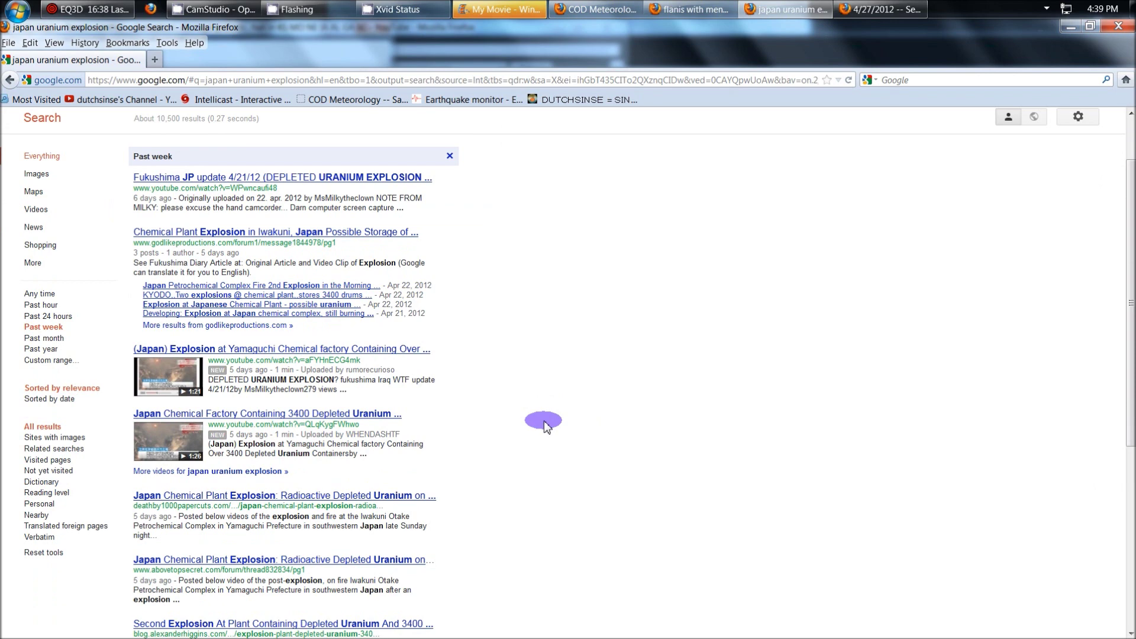
scroll(544, 424, down, 1)
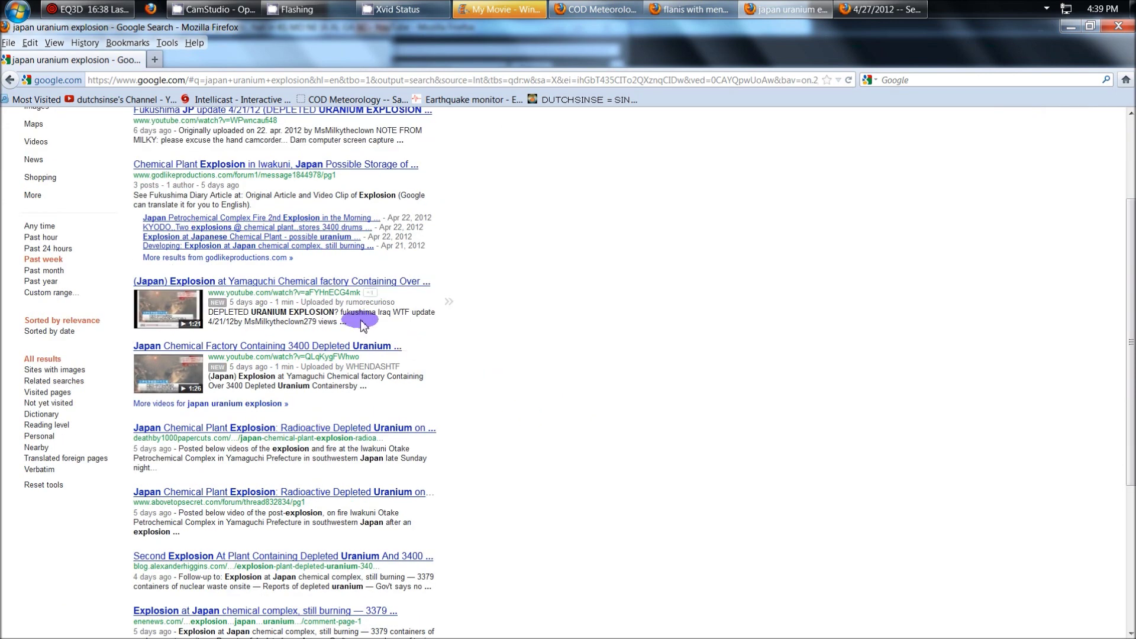
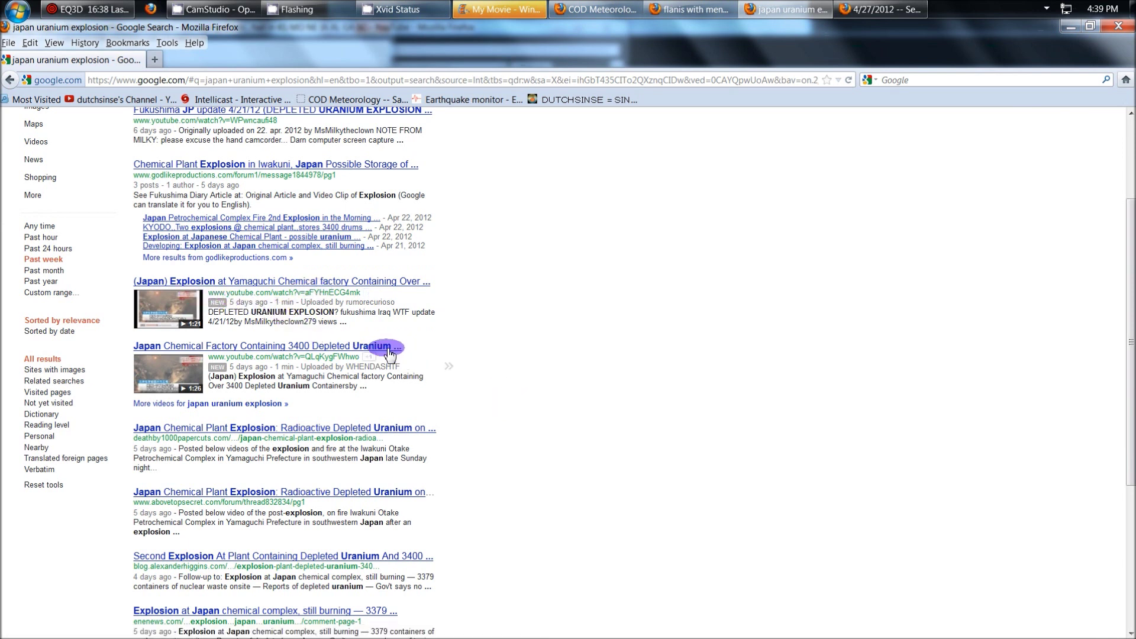
Play the 'Japan Chemical Factory Containing 3400 Depleted Uranium' YouTube video
click(346, 346)
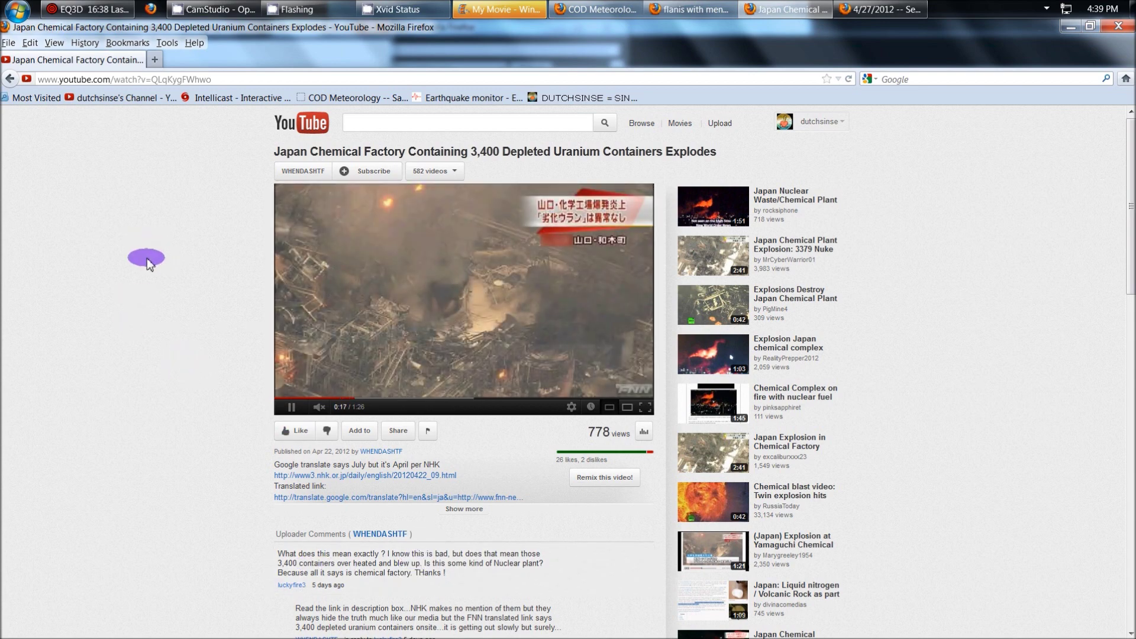
mouse_move(463, 294)
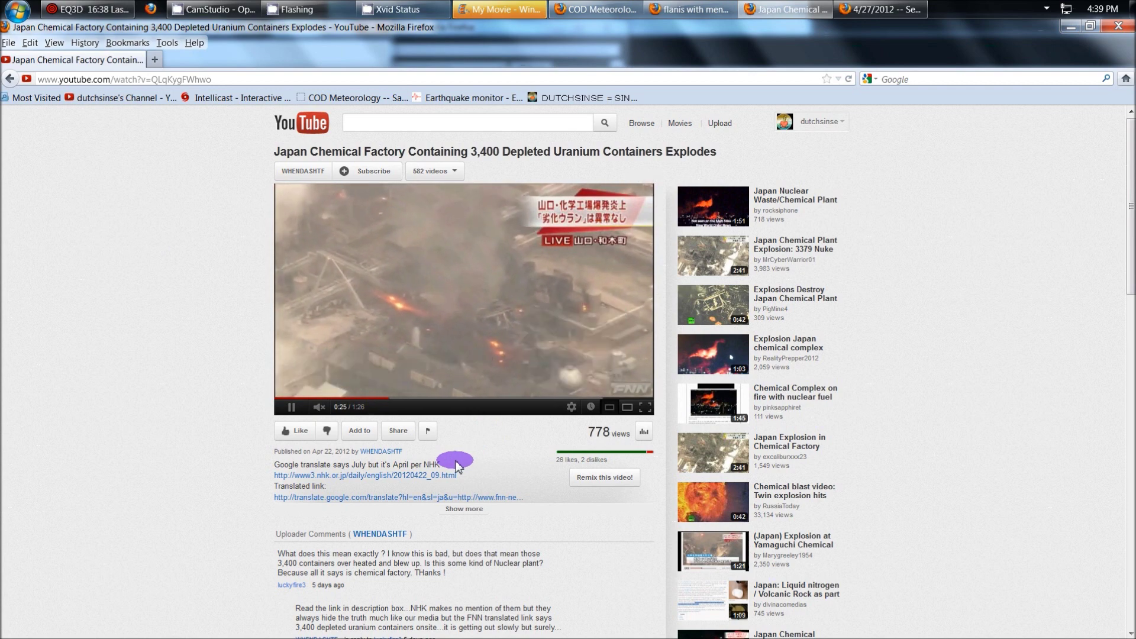
mouse_move(597, 9)
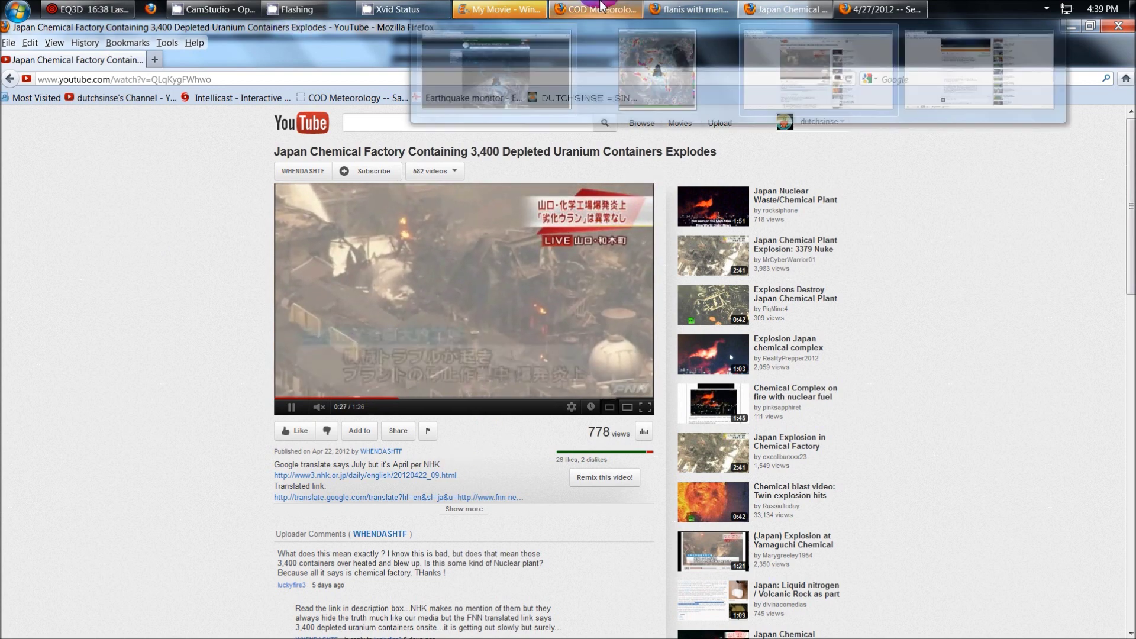
Bring the enhanced infrared polar loop window forward and pause its animation
click(657, 75)
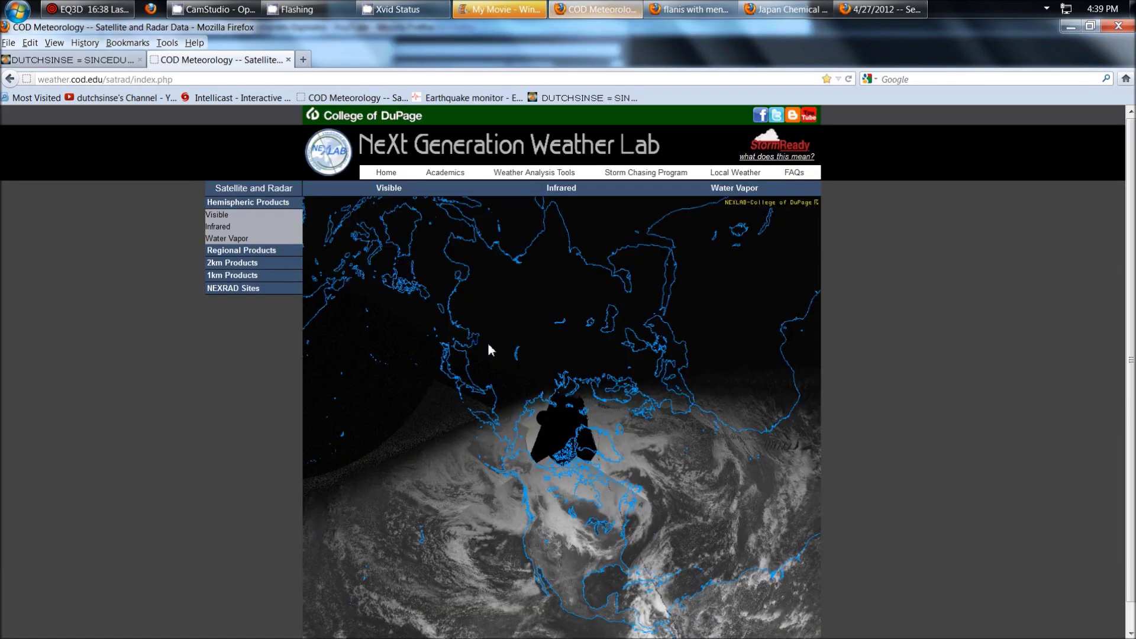
click(690, 9)
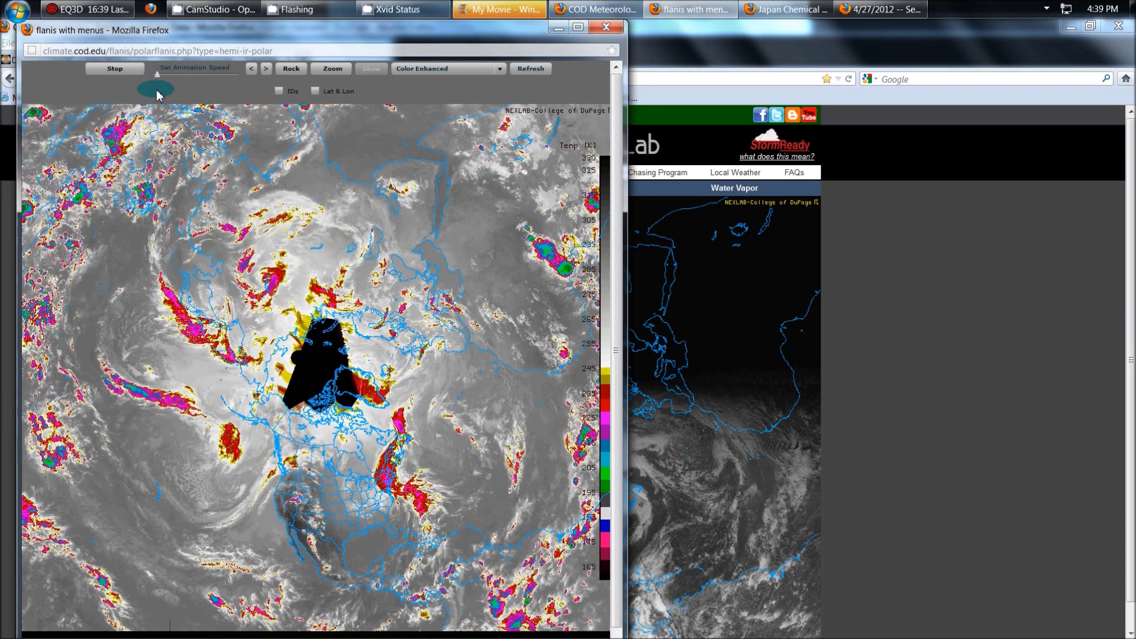
click(115, 68)
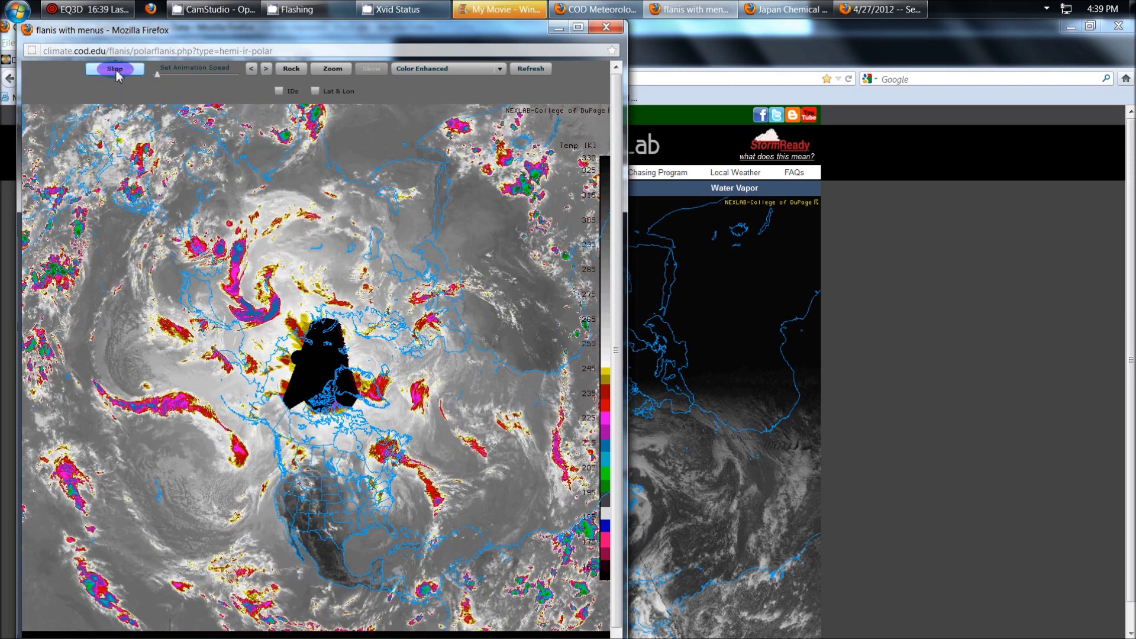
Step the paused loop back three frames and maximize its window
click(251, 70)
click(251, 70)
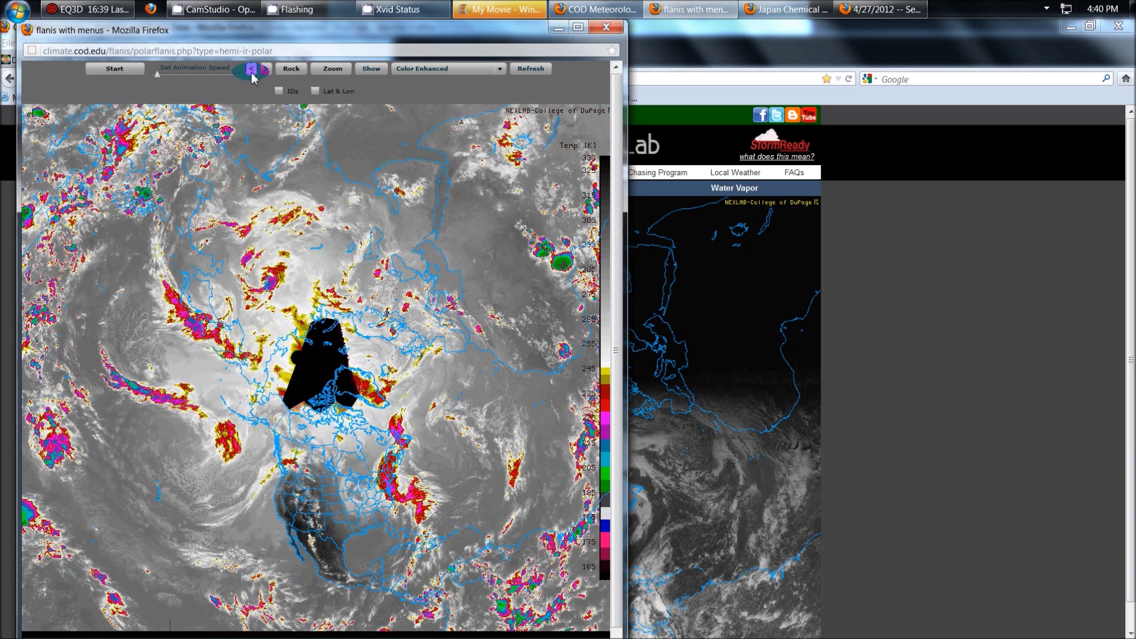
click(252, 69)
double_click(365, 30)
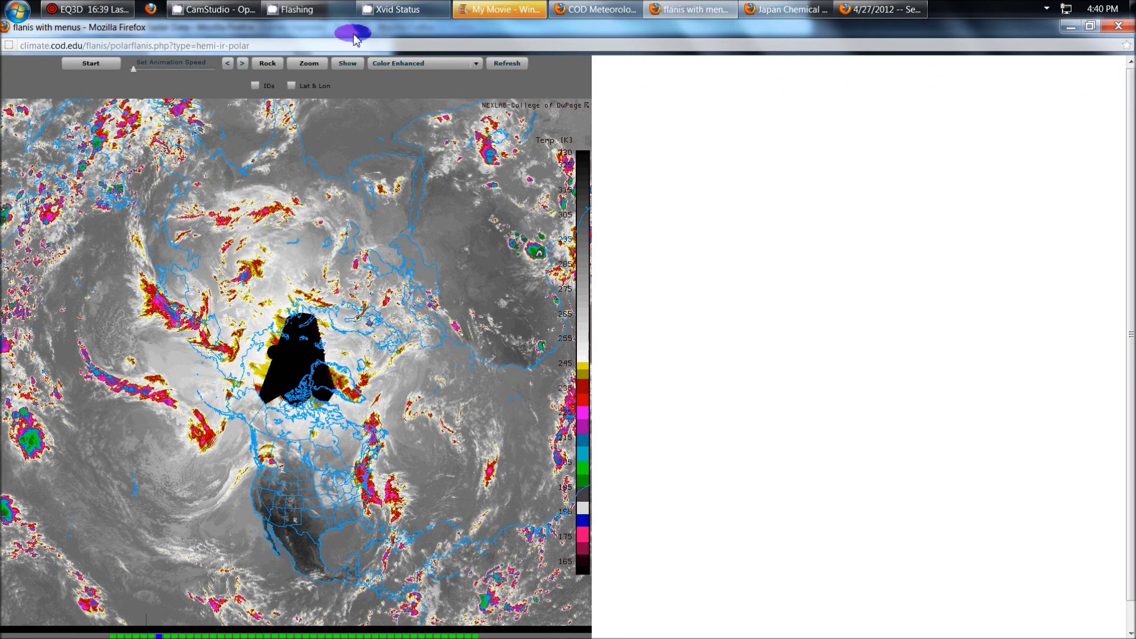
Step the infrared loop back two more frames toward its first frame
click(228, 69)
click(228, 68)
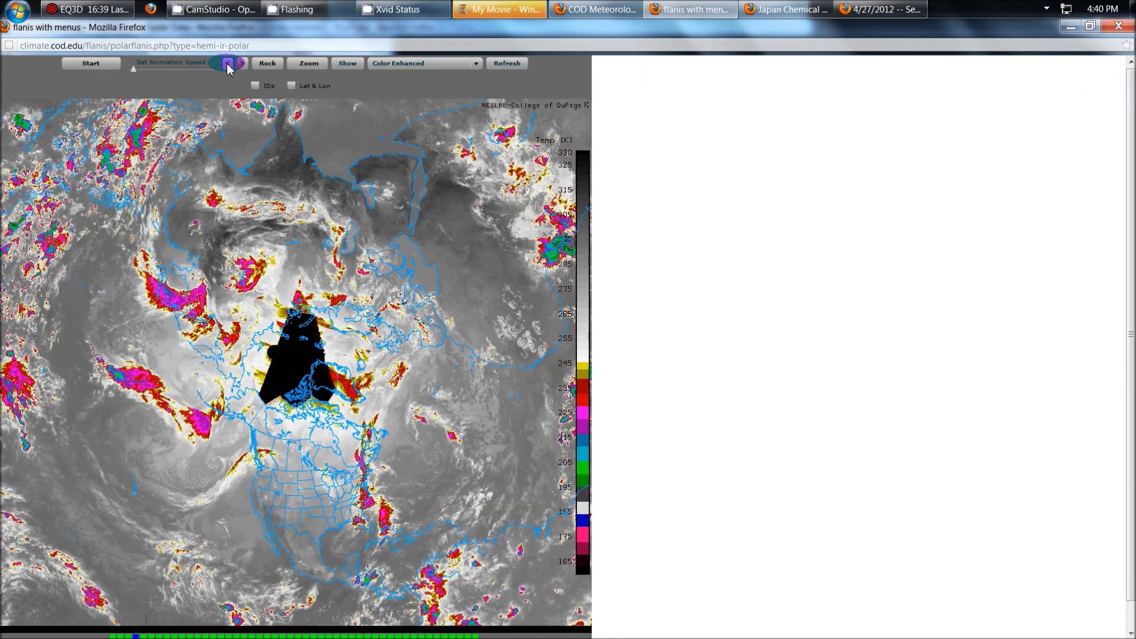
click(228, 69)
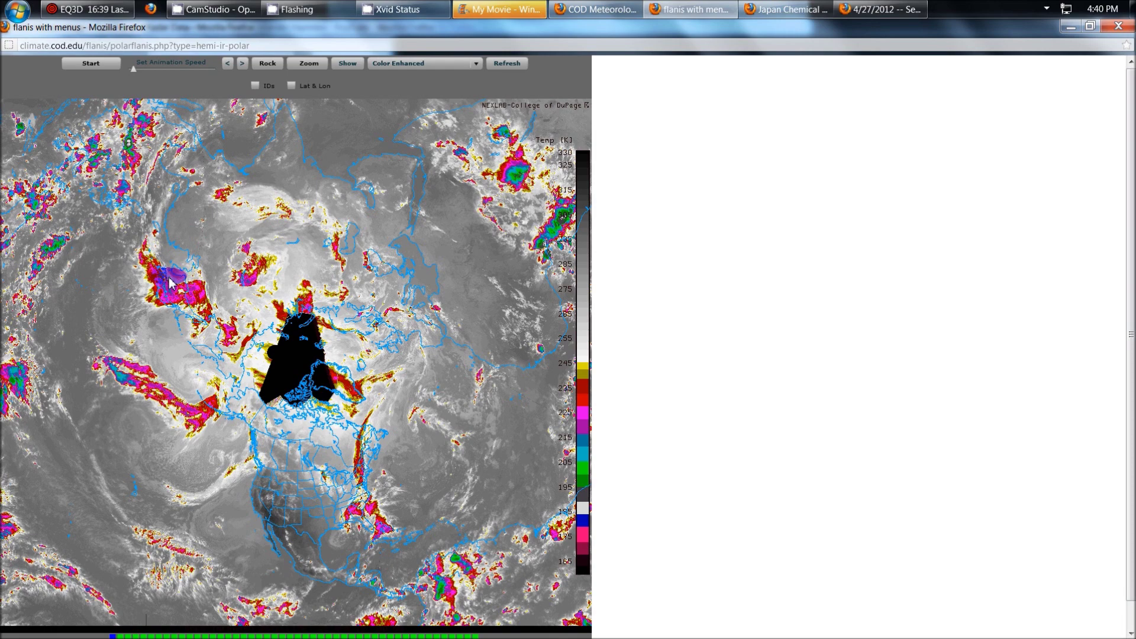
Advance the infrared loop 21 frames, tracking the cloud plume eastward from Japan
click(246, 65)
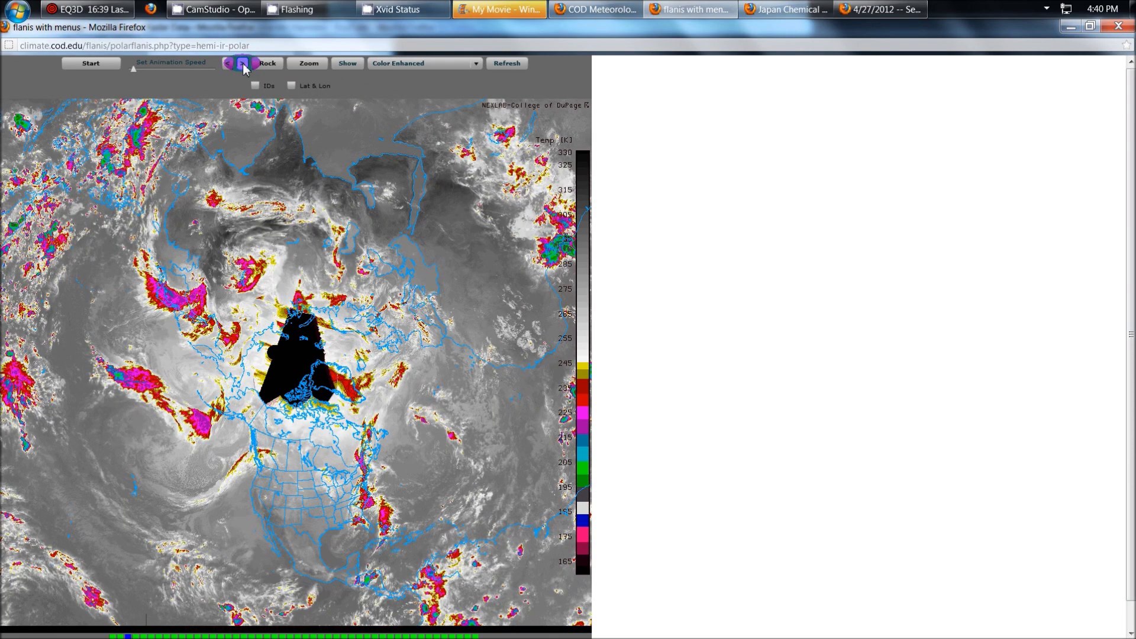
click(245, 65)
click(245, 66)
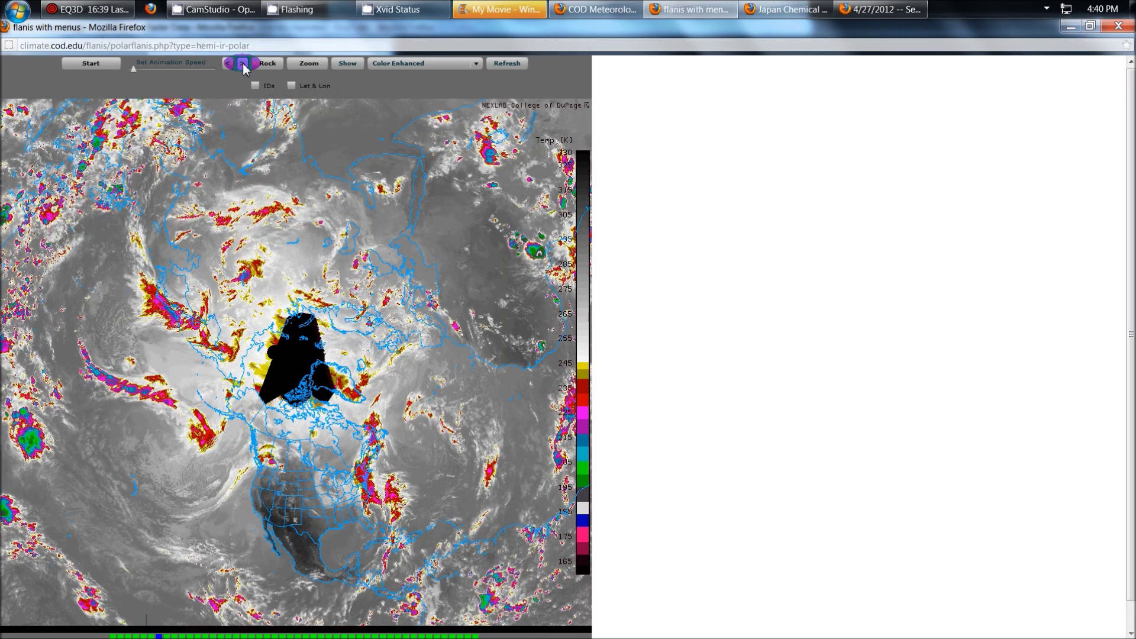
click(245, 65)
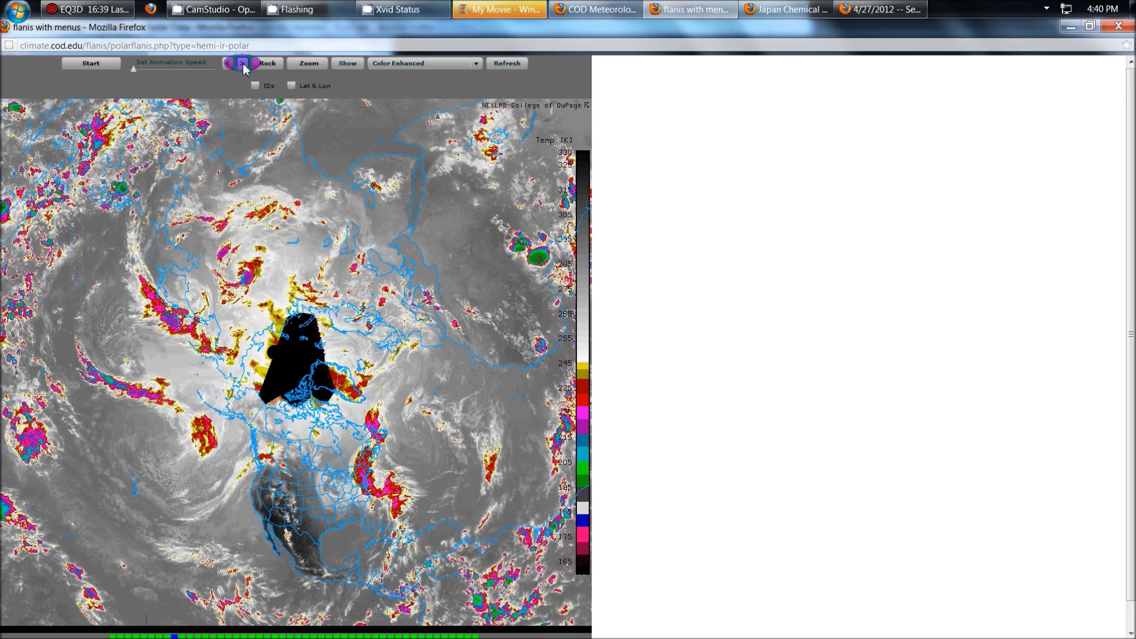
click(245, 65)
click(245, 65)
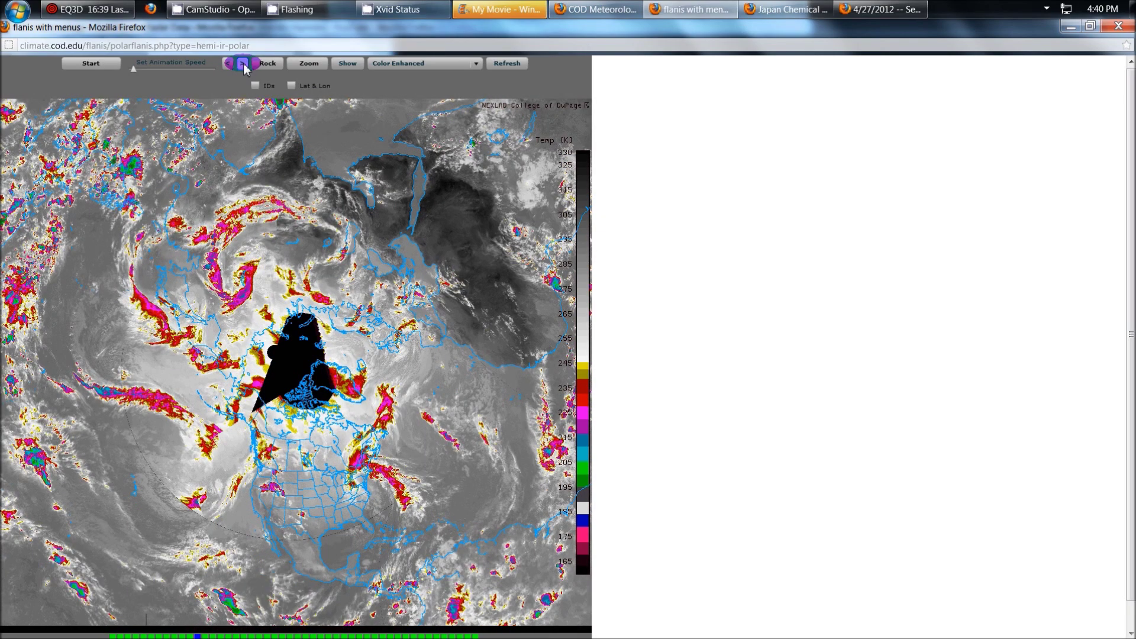
click(245, 65)
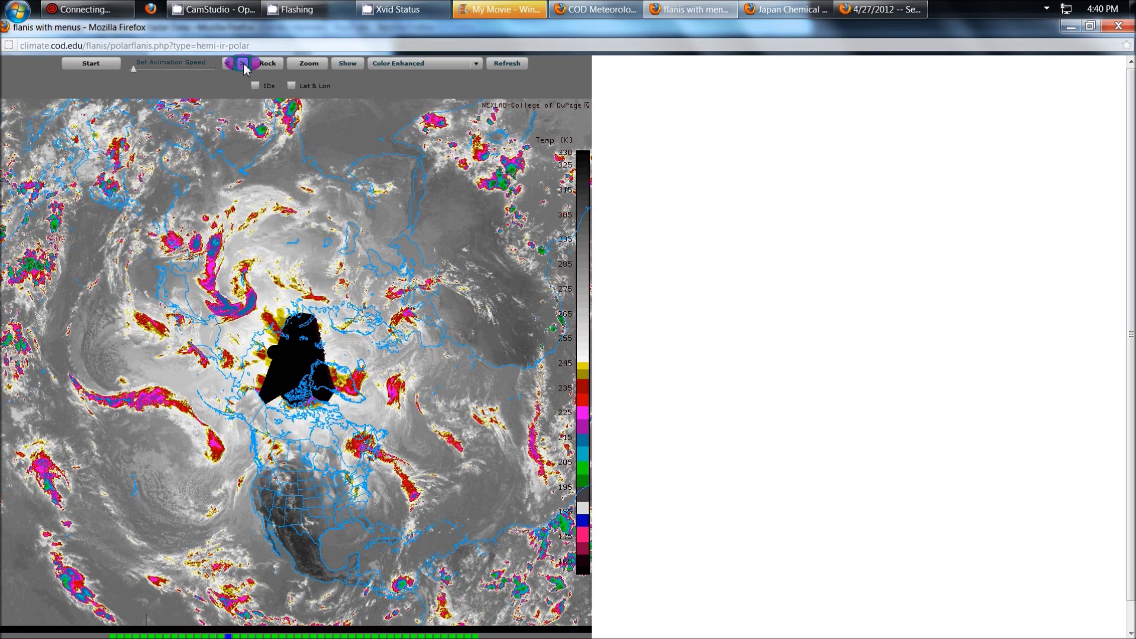
click(245, 65)
click(245, 65)
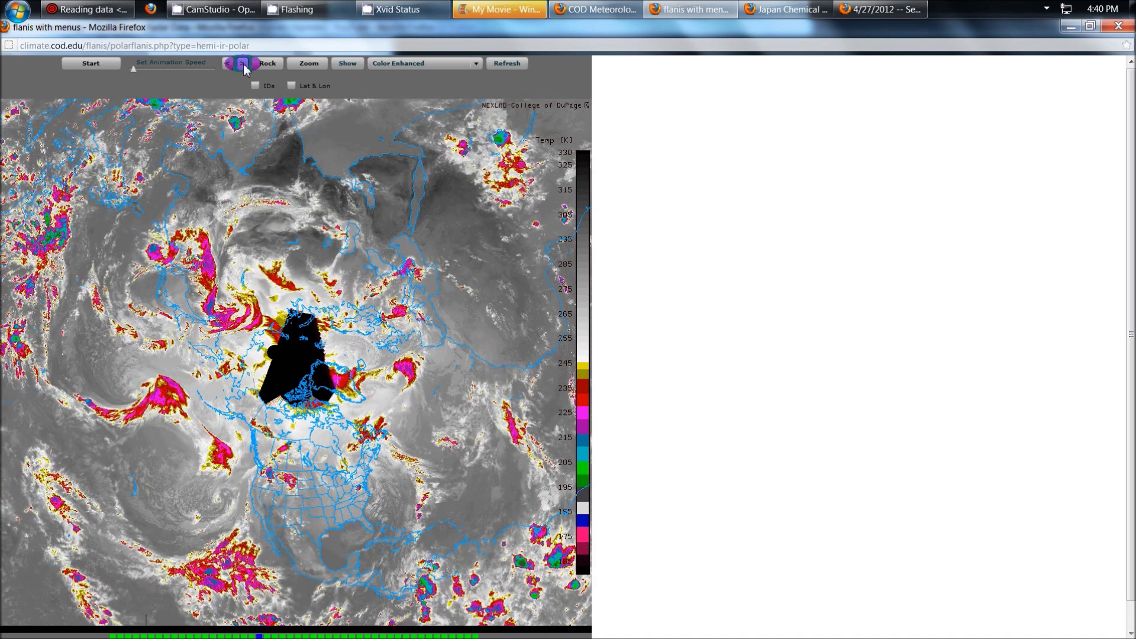
click(246, 65)
click(245, 65)
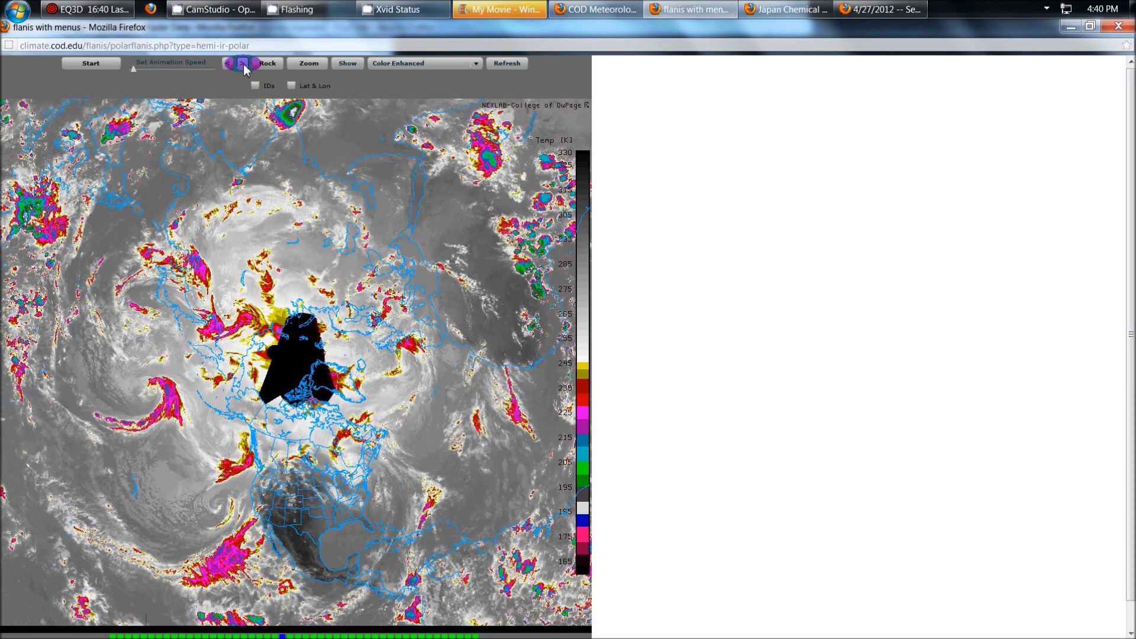
click(245, 65)
click(245, 65)
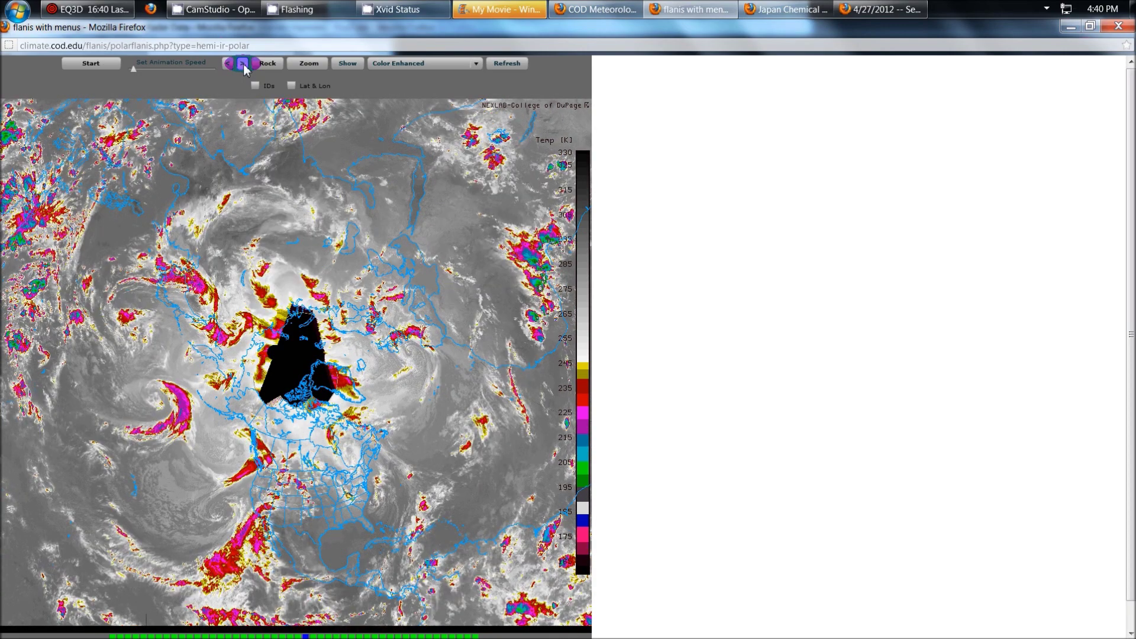
click(246, 65)
click(245, 65)
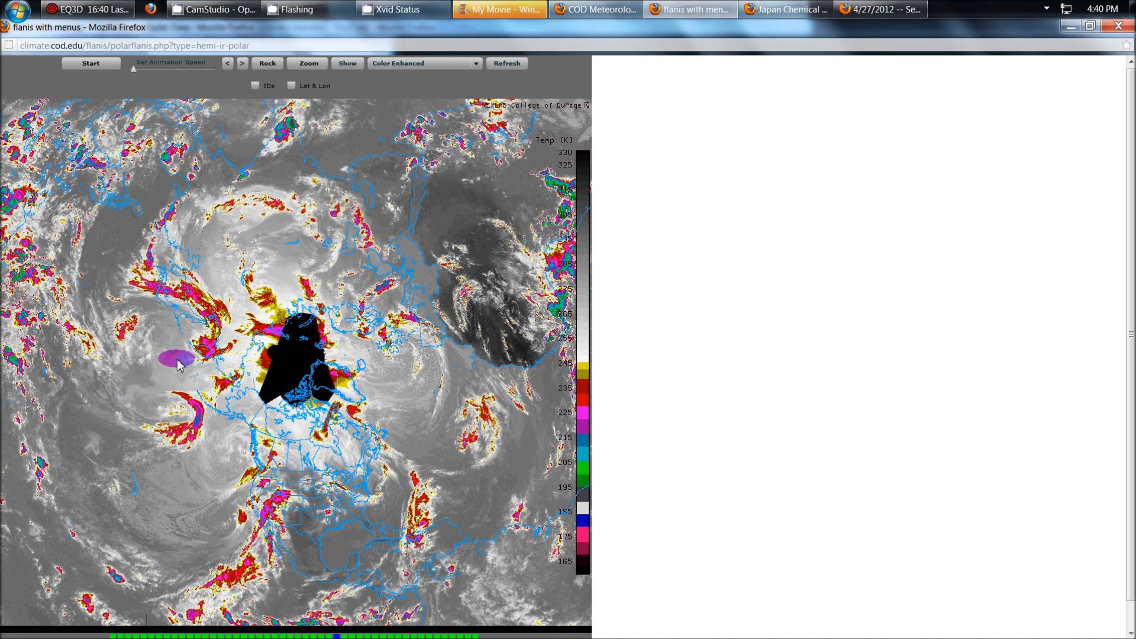
click(245, 65)
click(246, 65)
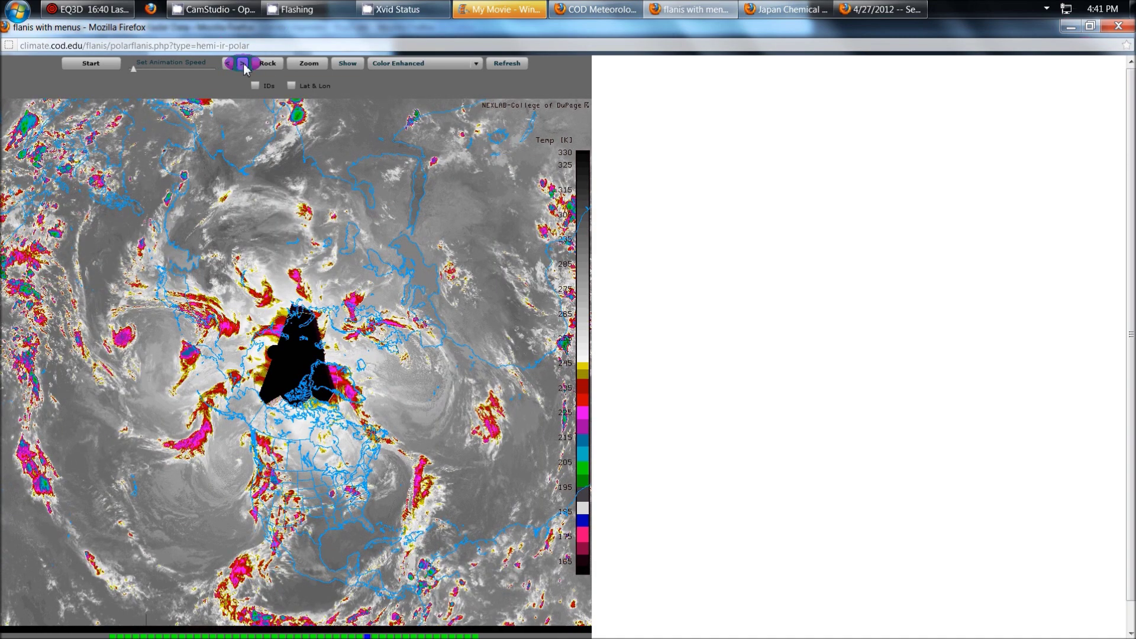
click(245, 65)
click(246, 65)
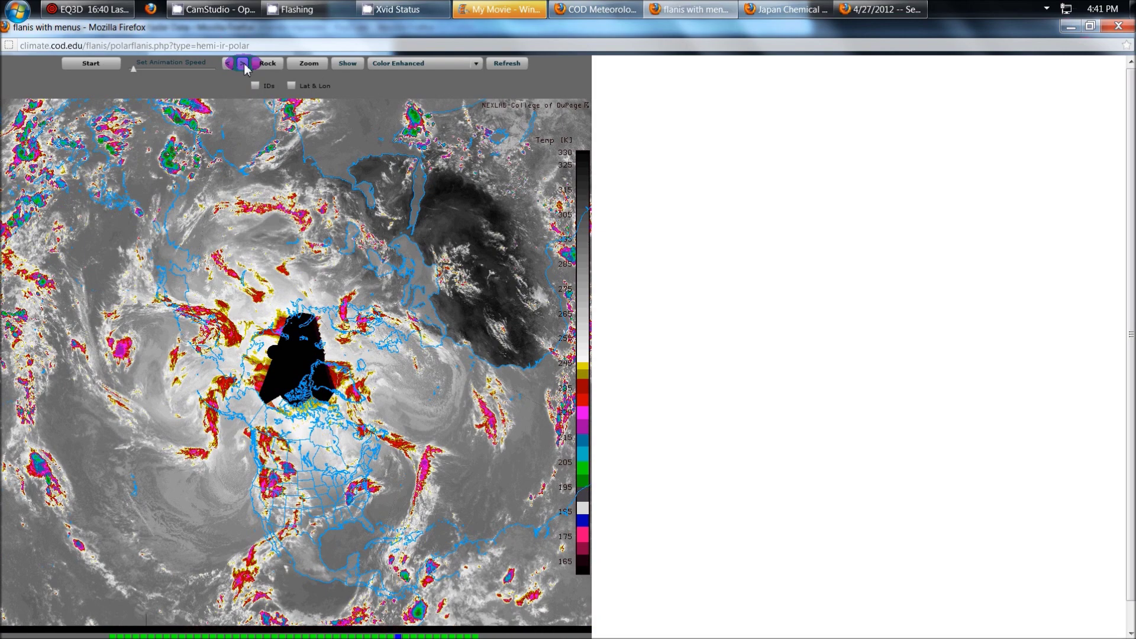
click(246, 65)
click(245, 65)
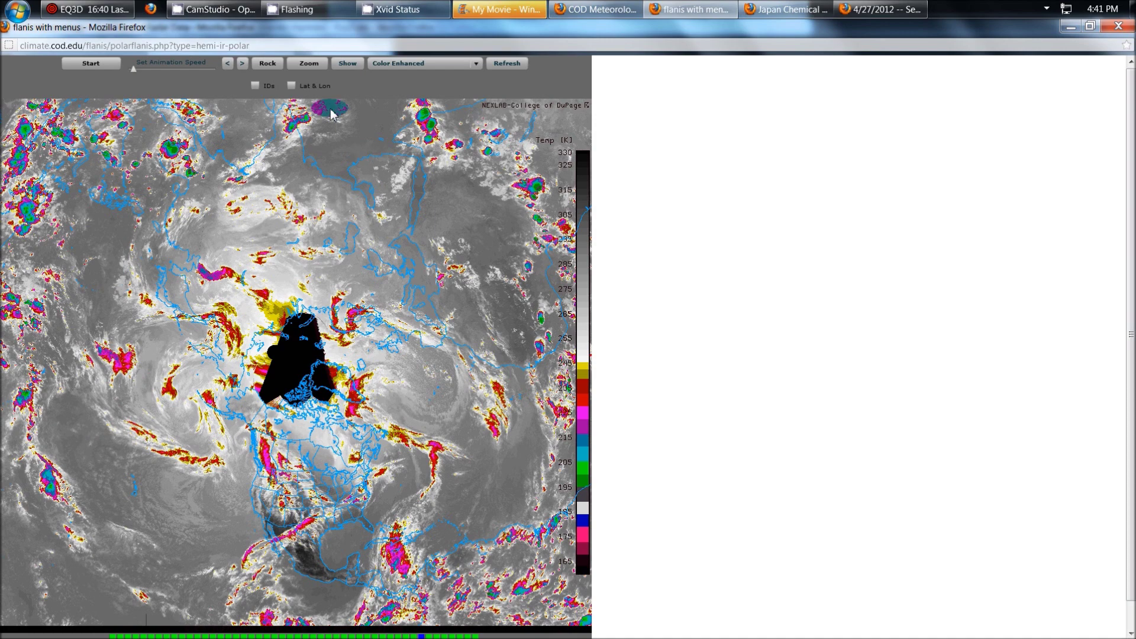
Advance past the loop's end, then step back two frames from the first frame
click(243, 66)
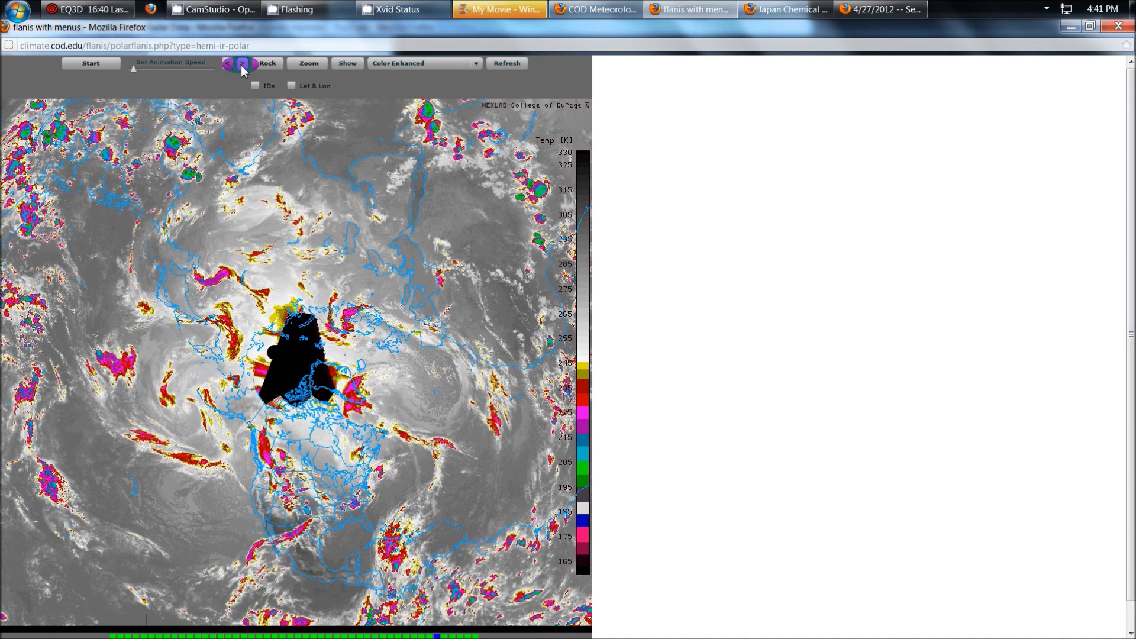
click(244, 65)
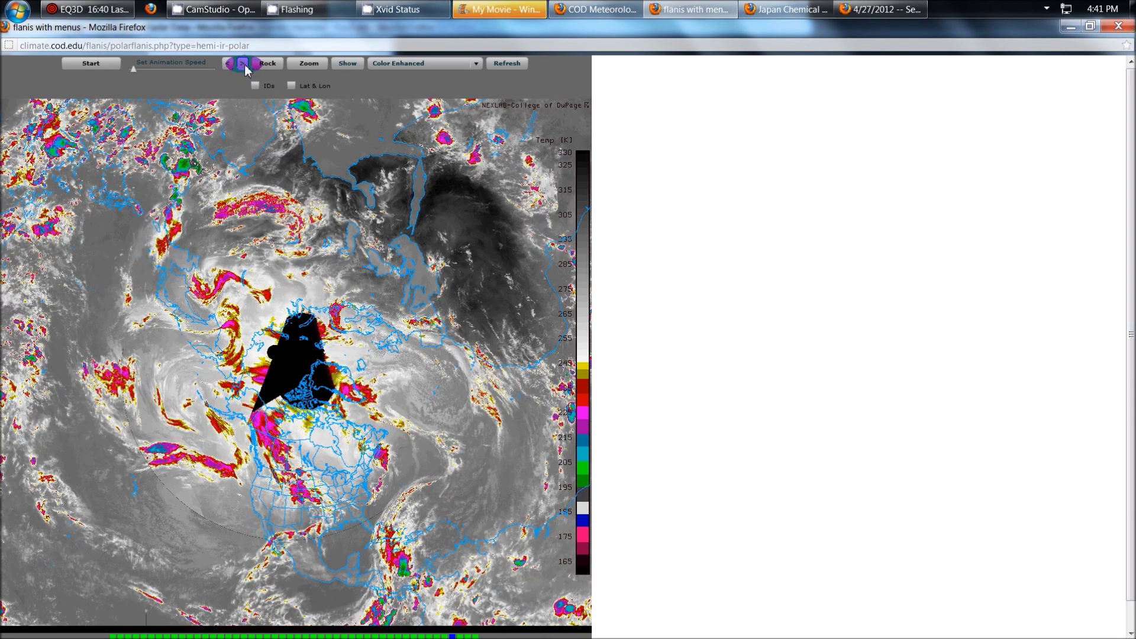
click(244, 65)
click(244, 66)
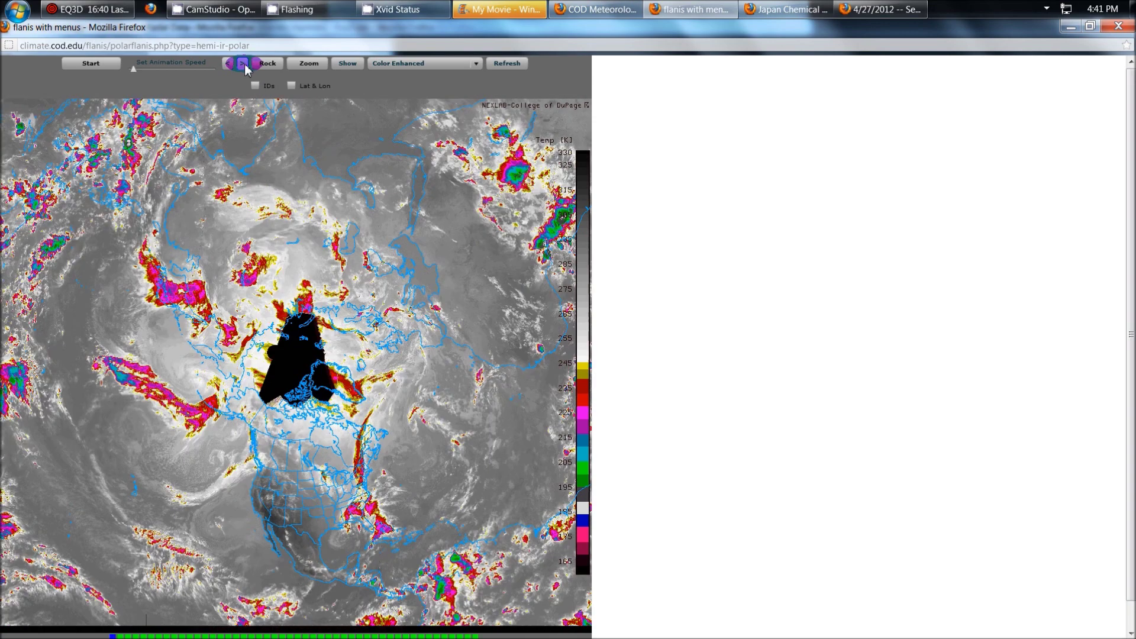
click(229, 63)
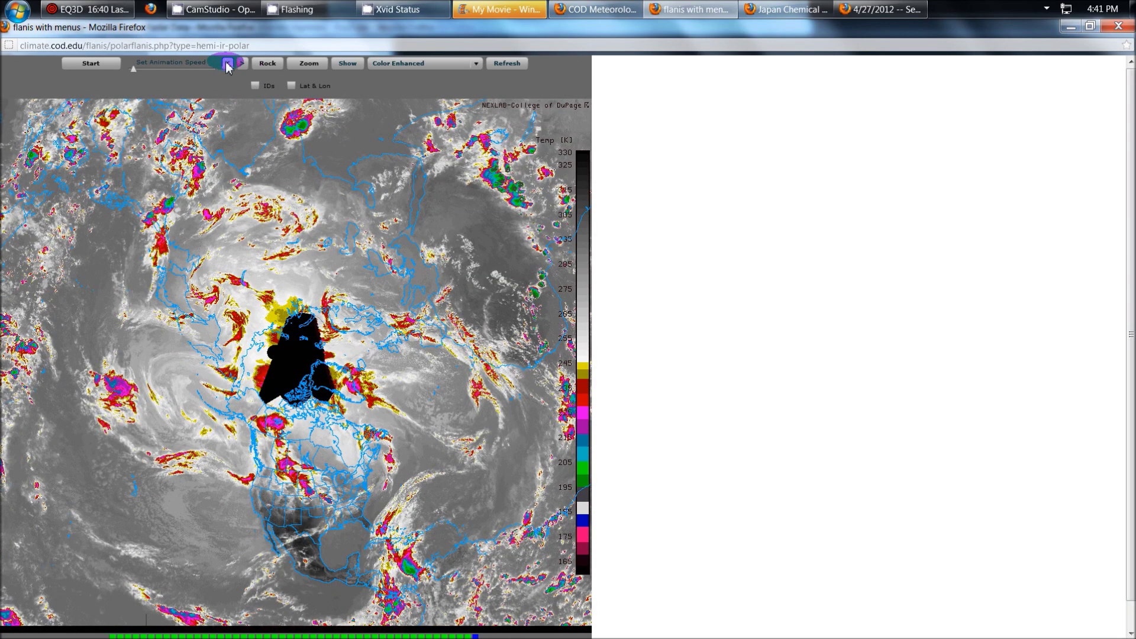
click(228, 67)
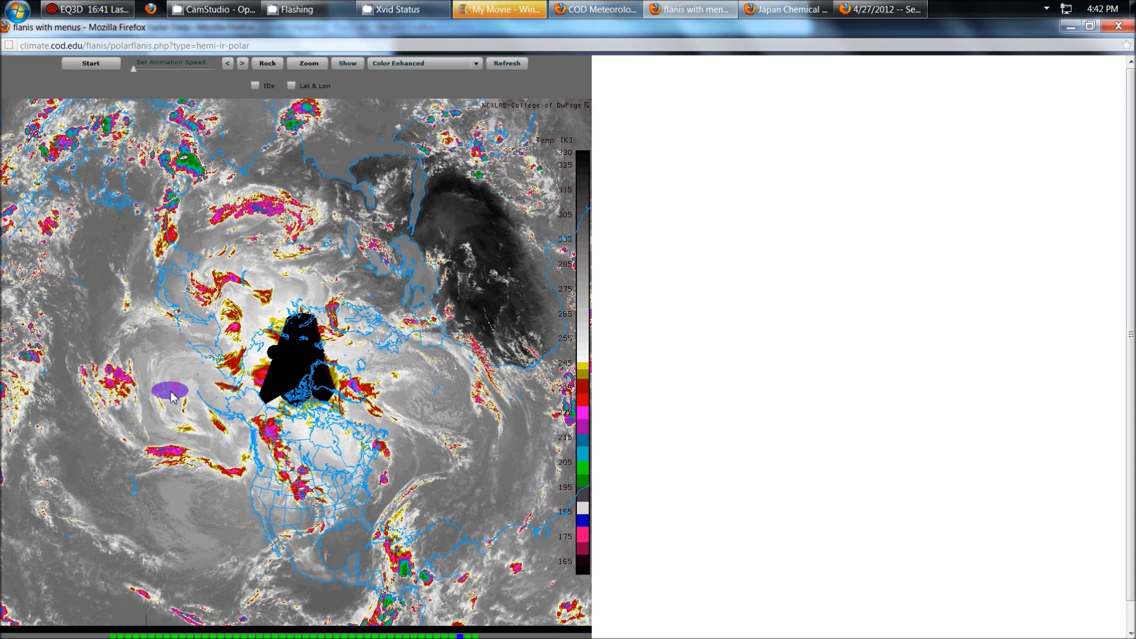
Show the CamStudio recorder window over the paused infrared loop
click(213, 9)
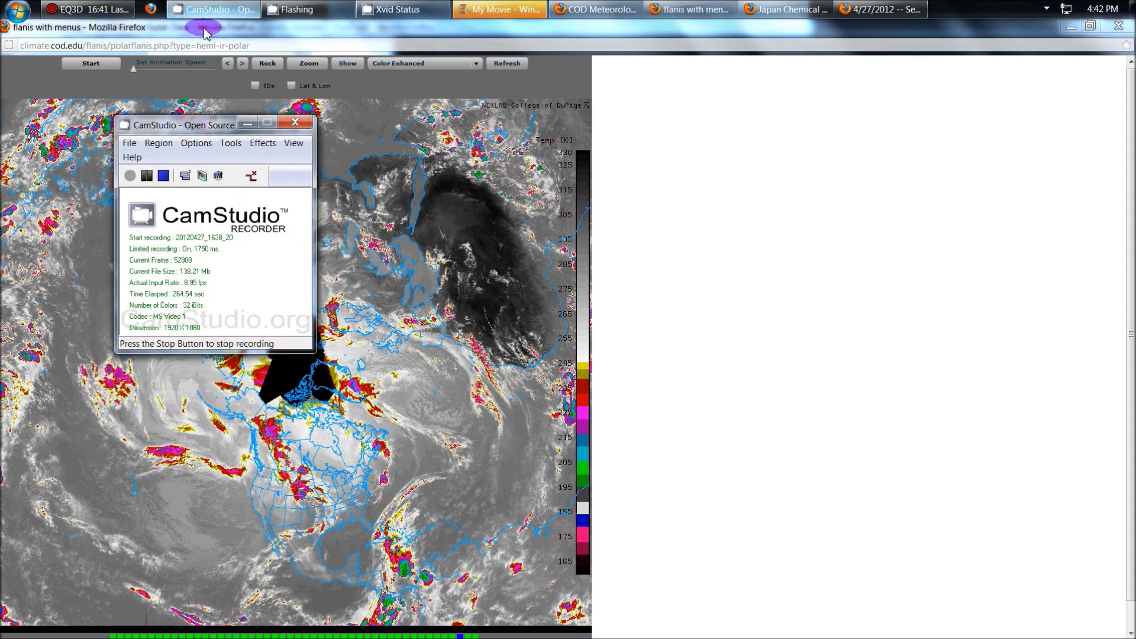